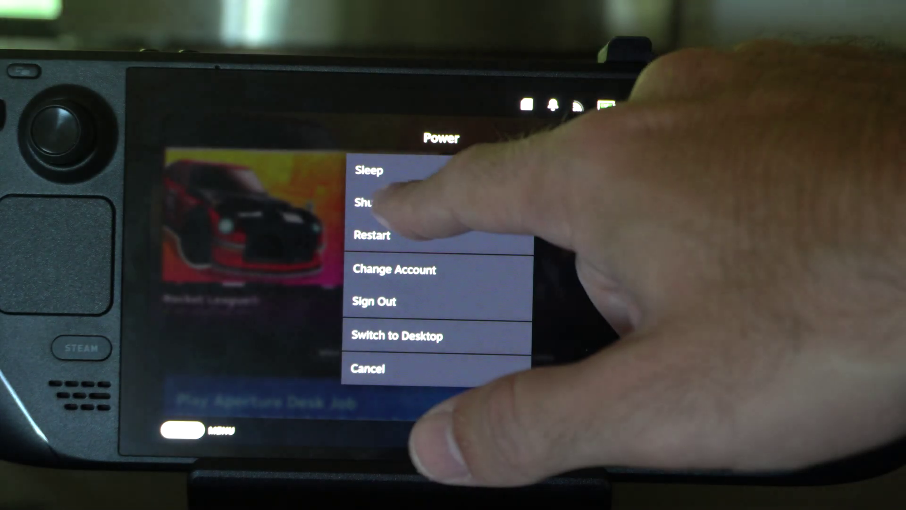
- Shut down the Steam Deck from the Power menu and confirm the prompt
{"action": "left_click", "coordinate": [383, 203]}
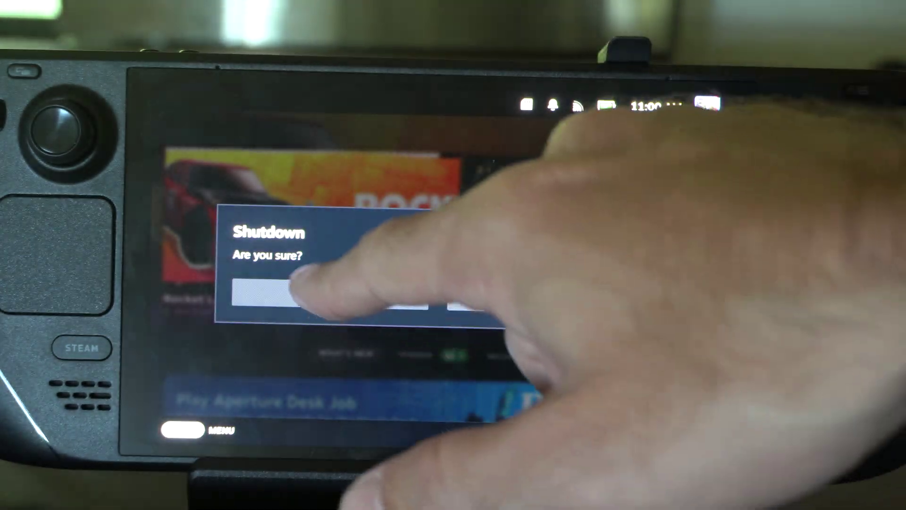
{"action": "left_click", "coordinate": [333, 298]}
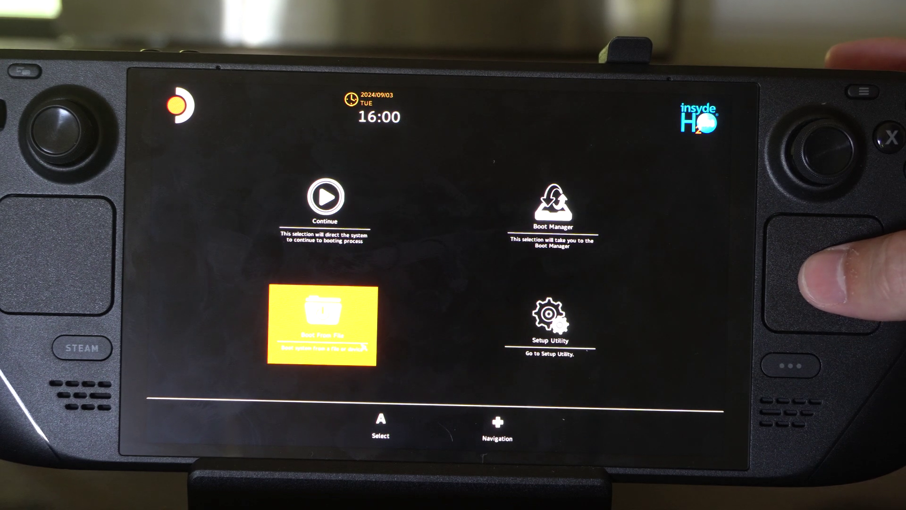
- Select the Boot Manager tile in the firmware boot menu and enter it
{"action": "left_click", "coordinate": [549, 329]}
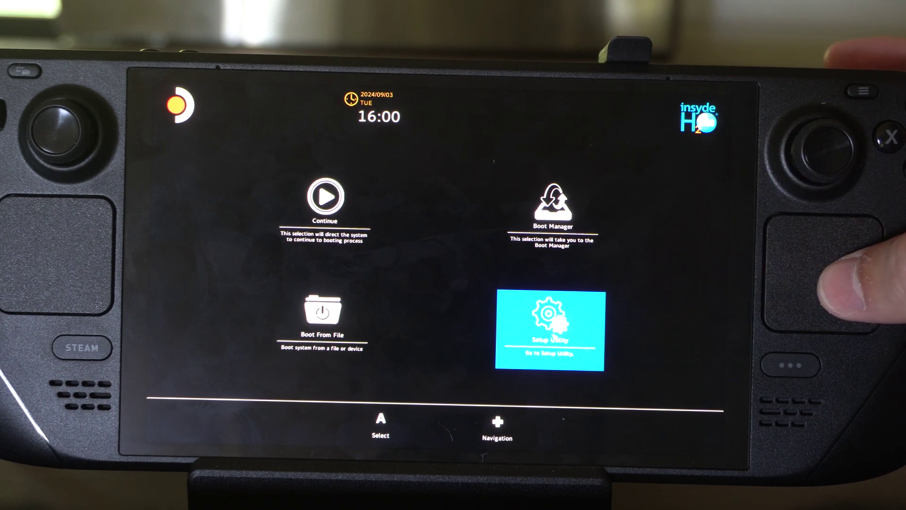
{"action": "key", "text": "Up"}
{"action": "left_click", "coordinate": [554, 216]}
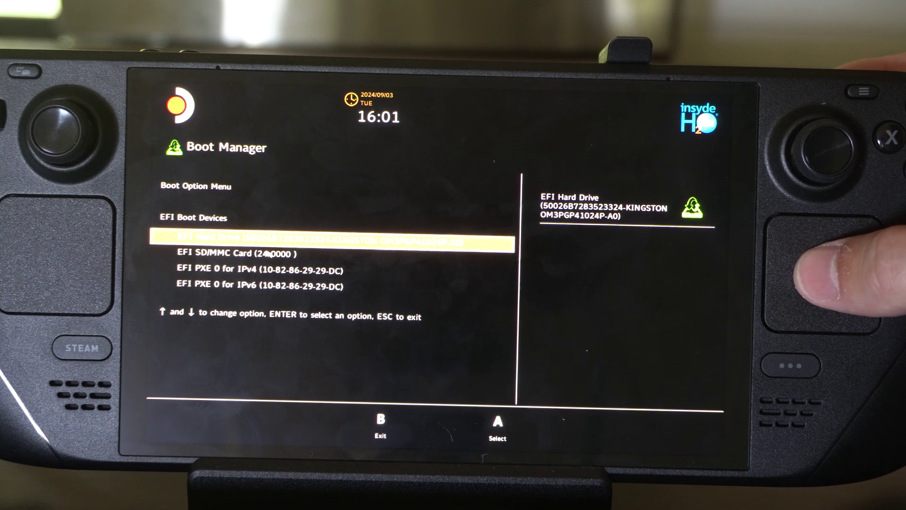
- Highlight EFI SD/MMC Card instead of EFI Hard Drive in the Boot Manager
{"action": "key", "text": "Down"}
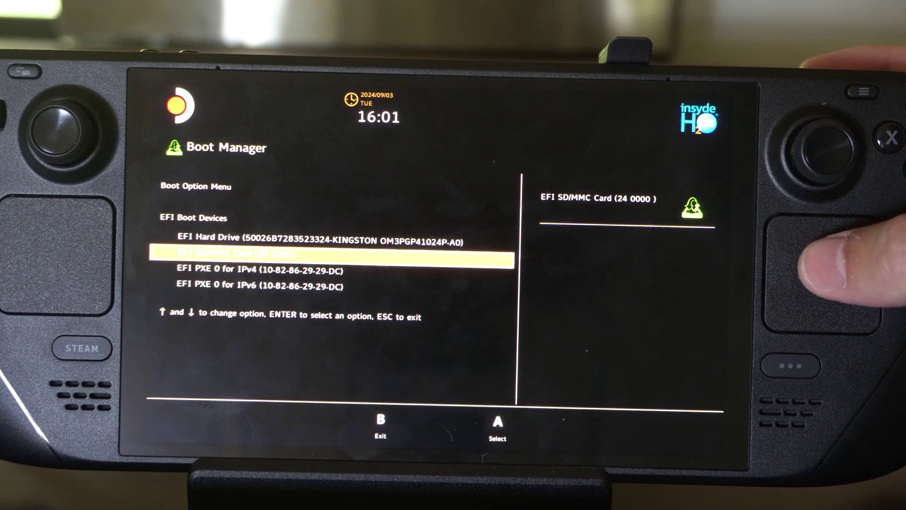